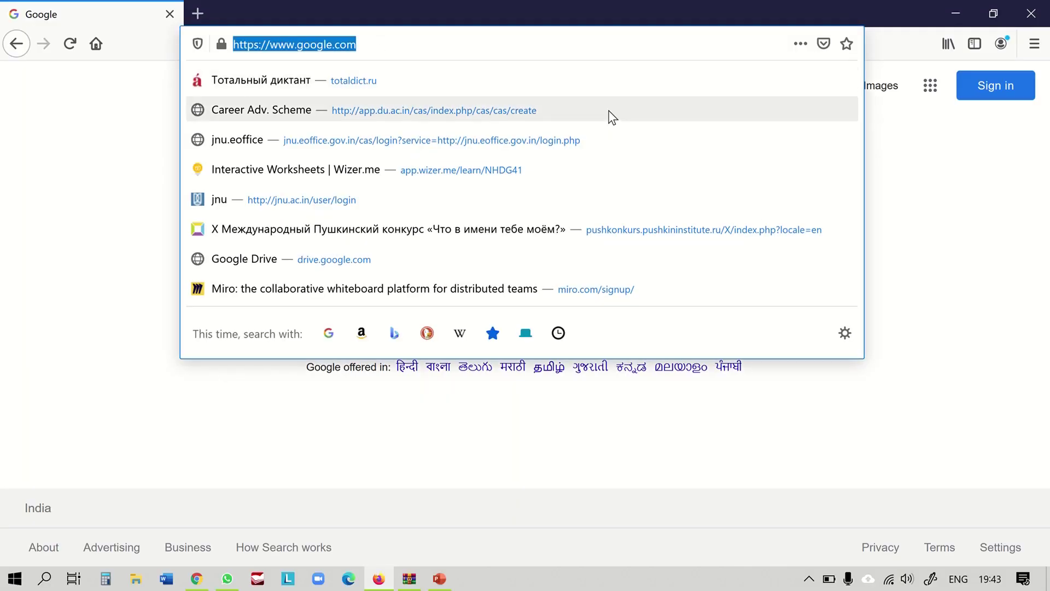
pyautogui.write('totaldict.ru')
# - Load totaldict.ru from the address bar's 'total' autocompletion
pyautogui.press('Return')
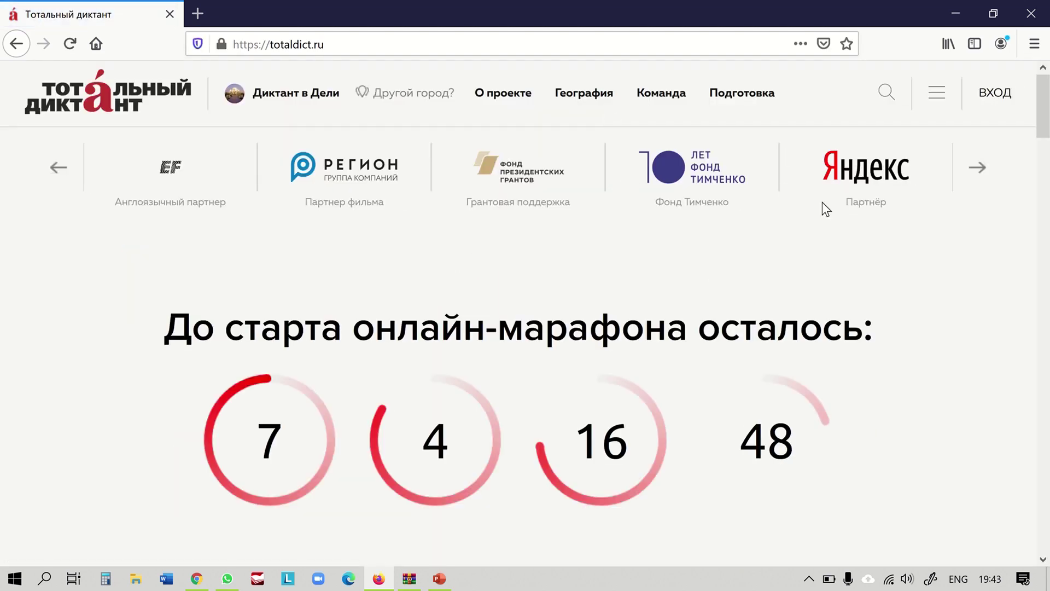
# - Create a new account with email and password, consenting to personal data processing
pyautogui.click(997, 100)
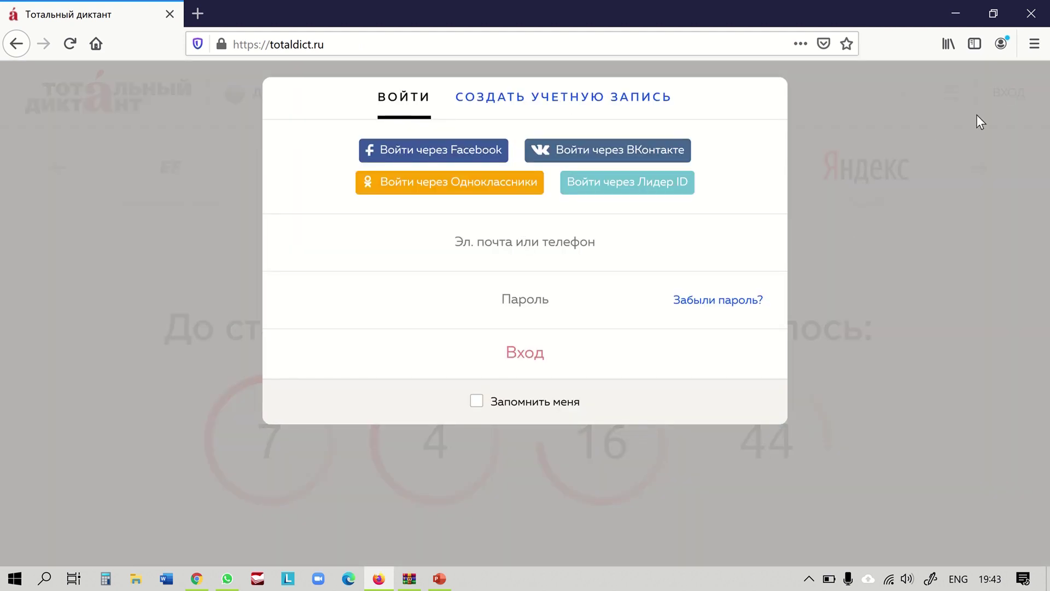
pyautogui.click(521, 101)
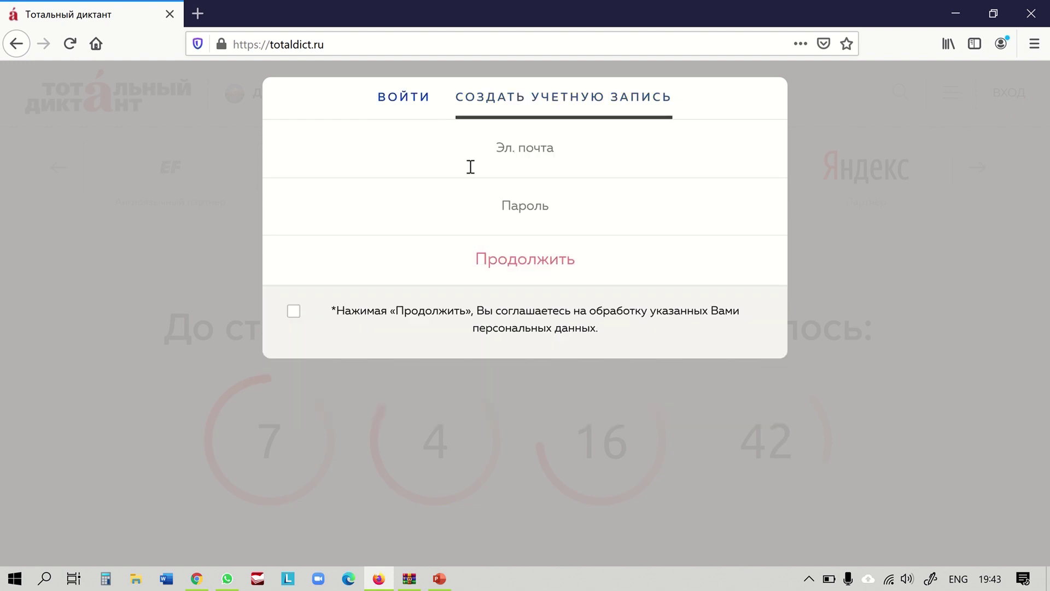
pyautogui.click(514, 155)
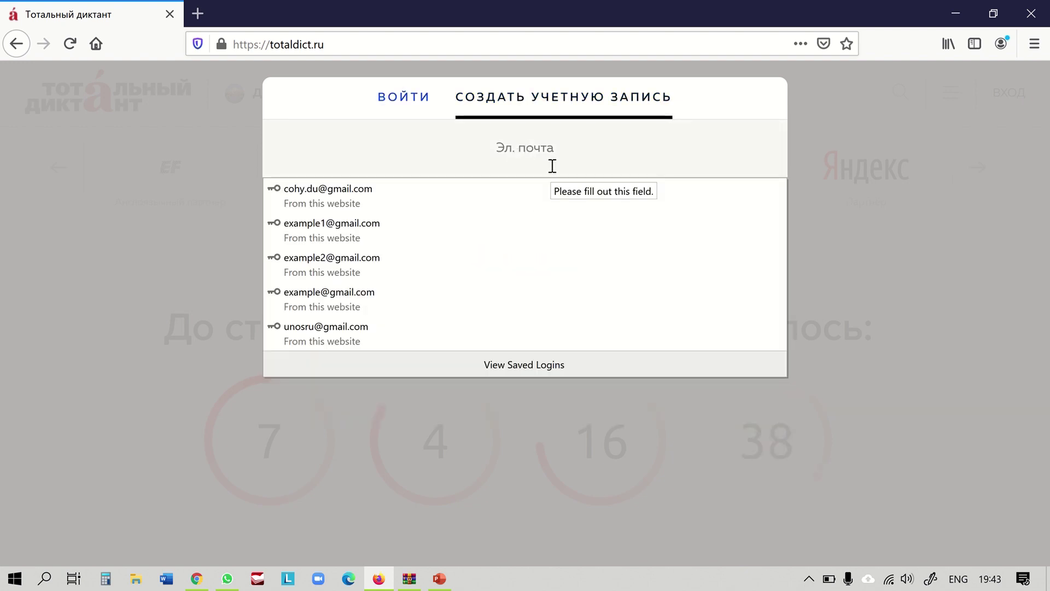
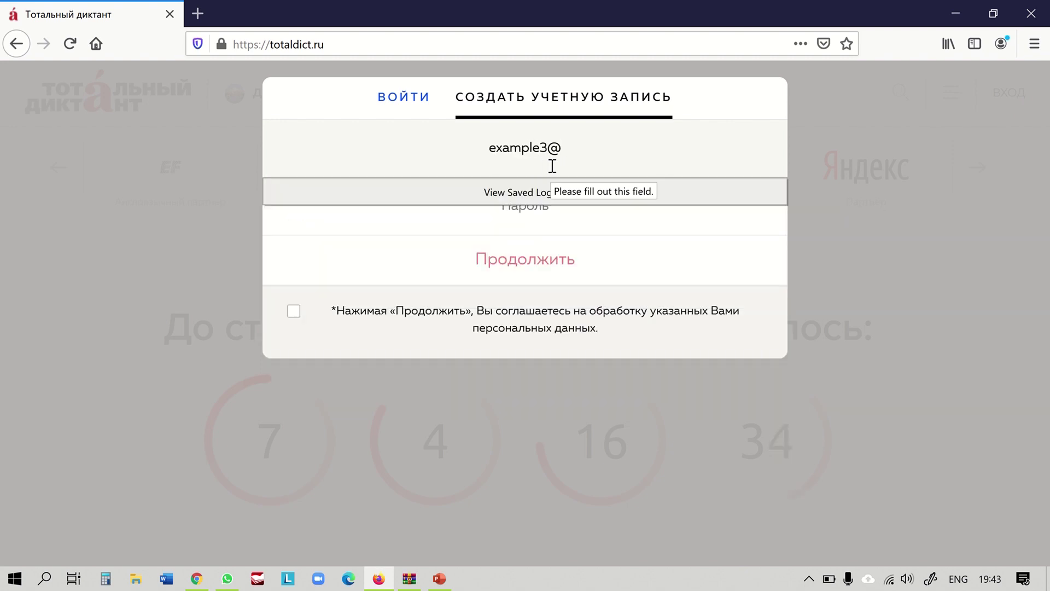
pyautogui.press('Tab')
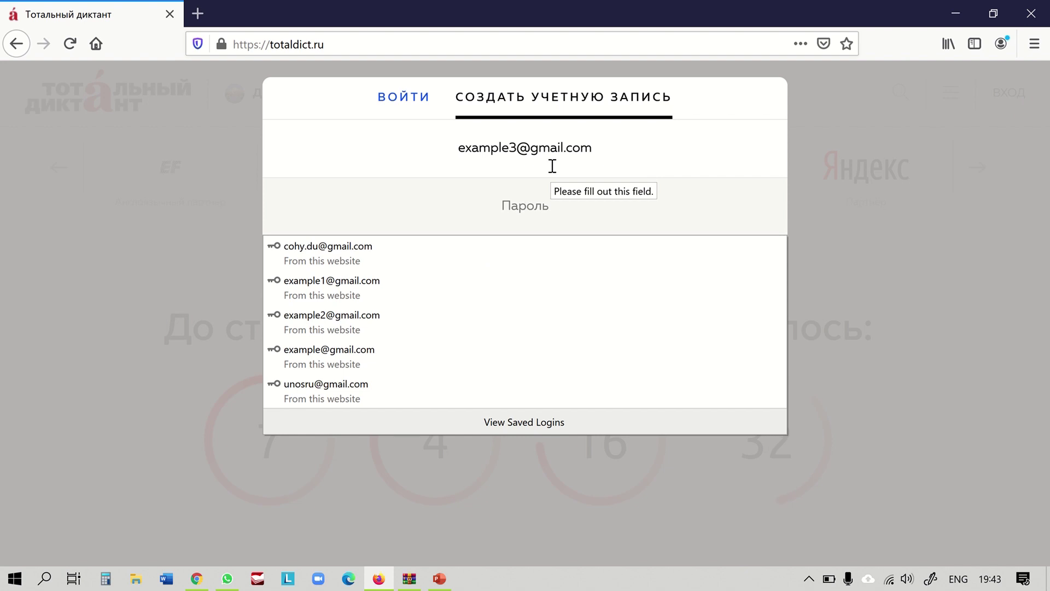
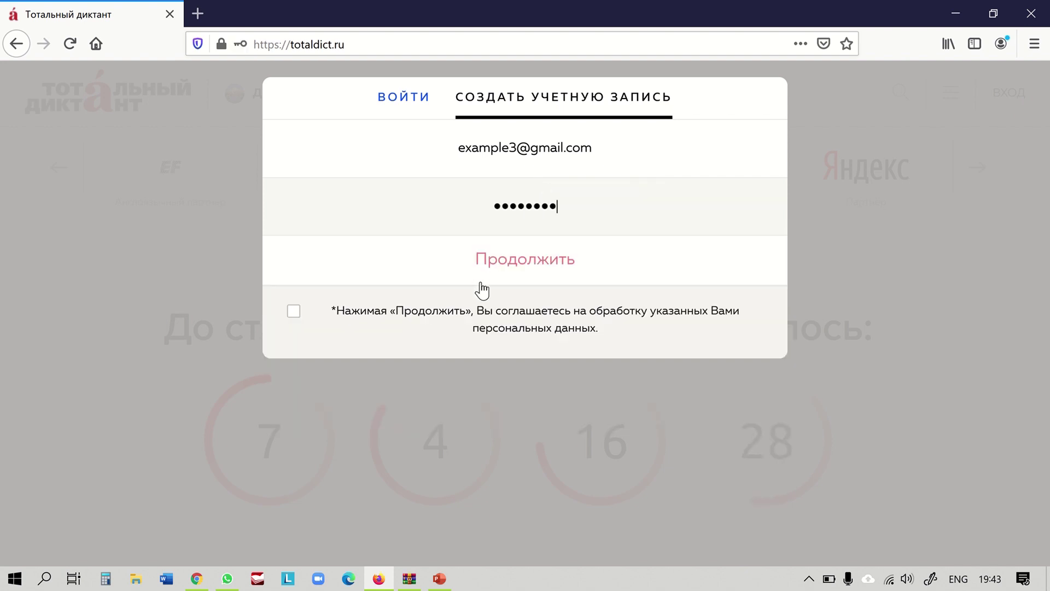
pyautogui.click(294, 312)
pyautogui.click(524, 273)
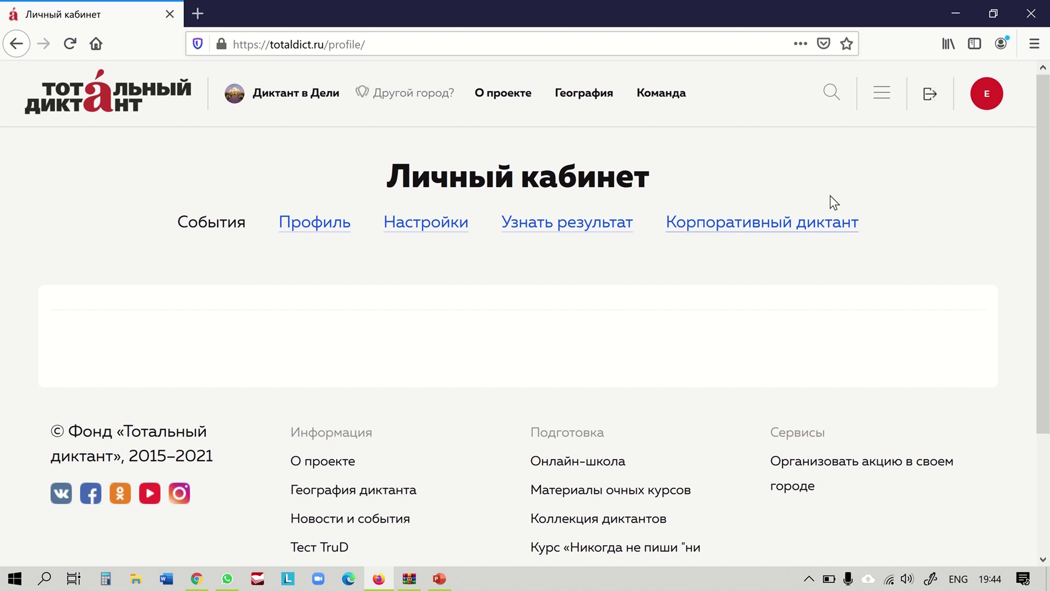
# - Choose Дели under Азия → Индия as the city, opening its dictation page
pyautogui.click(390, 96)
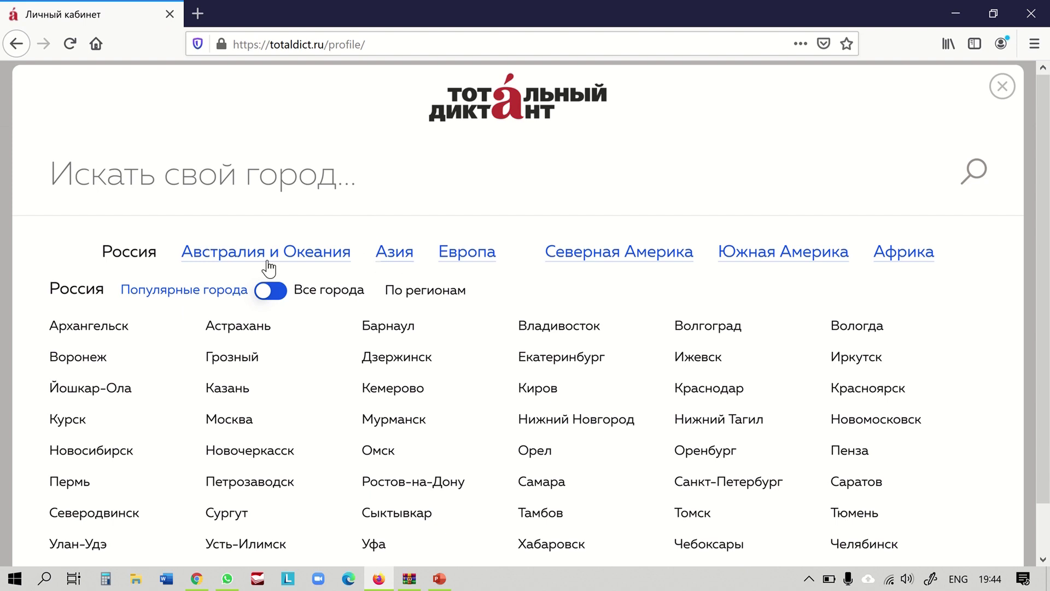
pyautogui.click(387, 257)
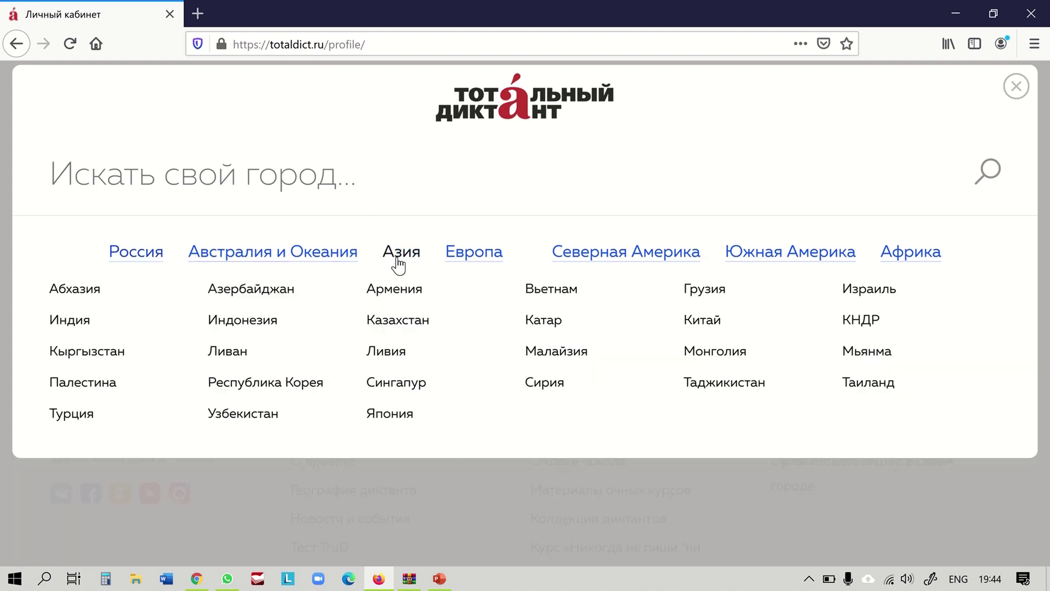
pyautogui.click(82, 322)
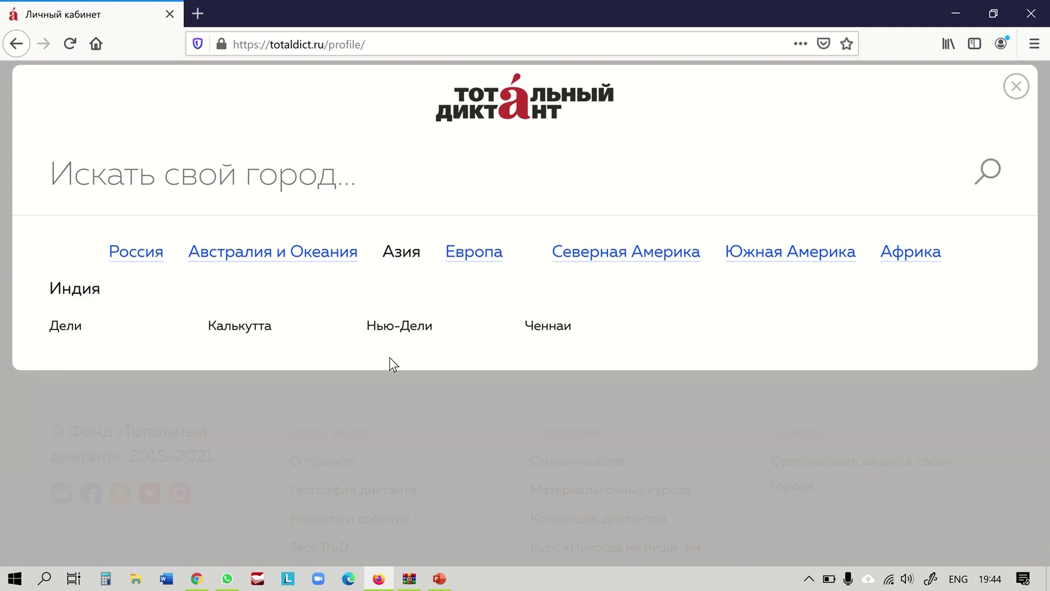
pyautogui.click(67, 332)
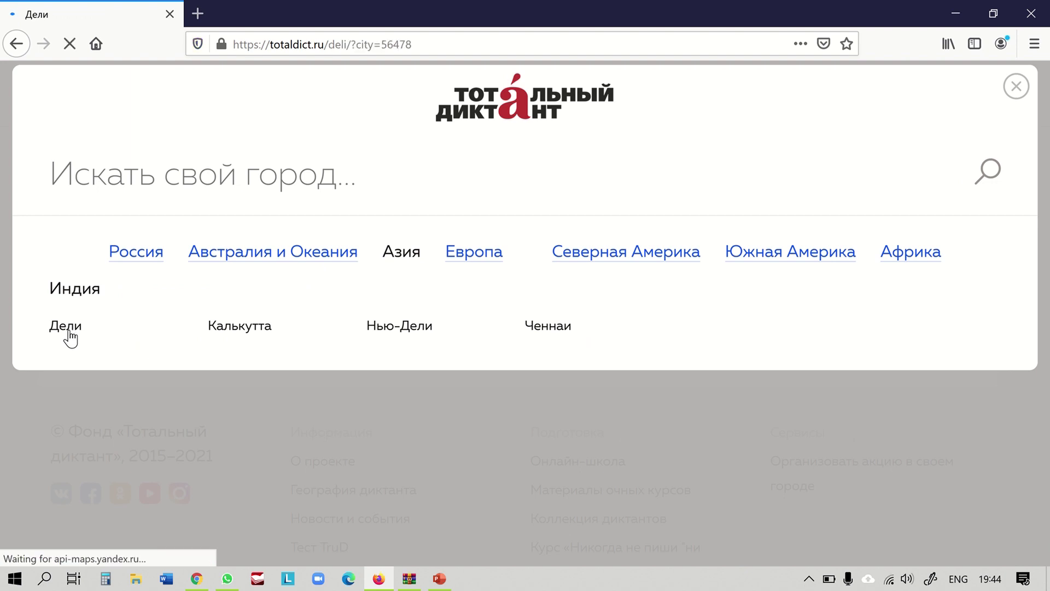
pyautogui.scroll(-2, 306, 394)
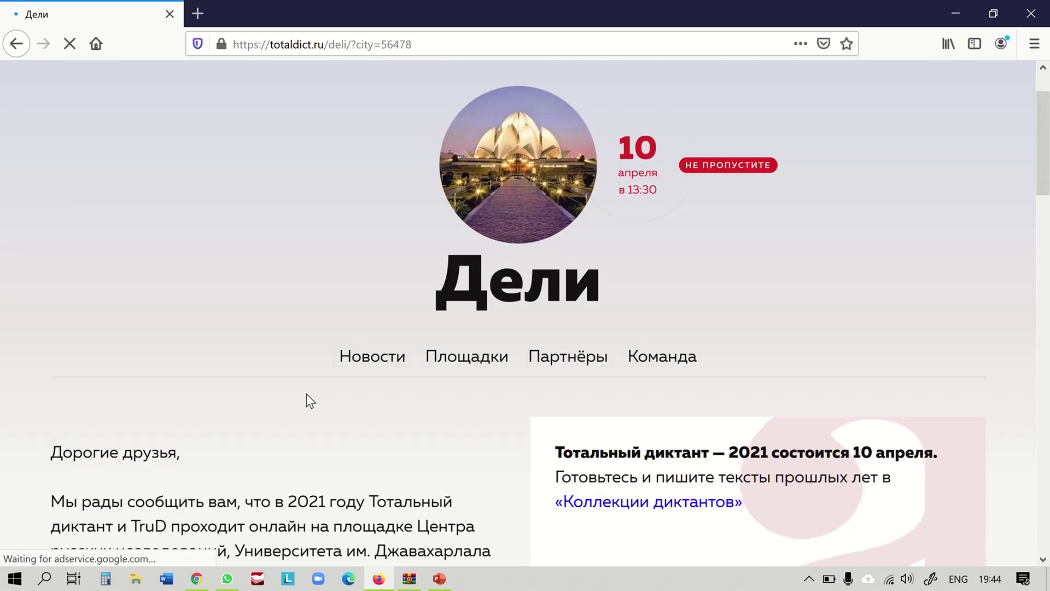
pyautogui.scroll(-3, 306, 393)
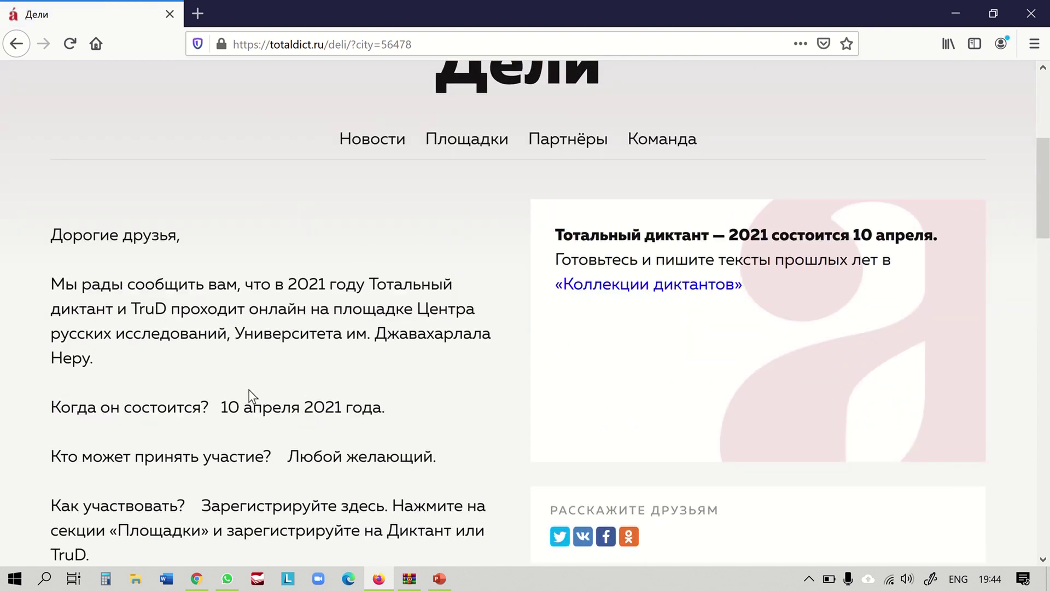
pyautogui.scroll(-1, 293, 391)
pyautogui.scroll(-2, 294, 388)
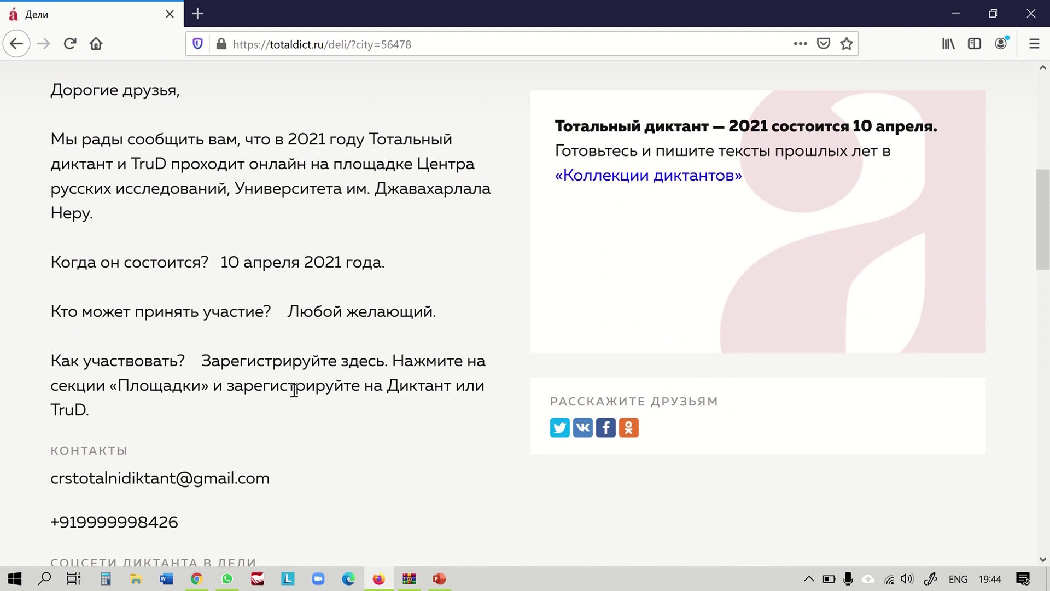
pyautogui.scroll(-1, 294, 391)
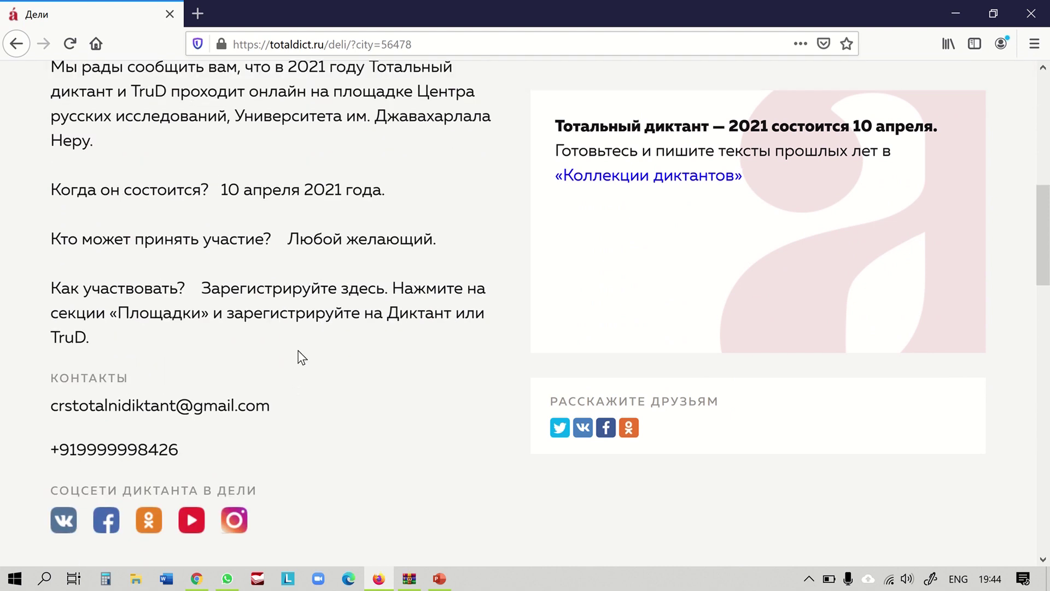
pyautogui.scroll(-1, 297, 354)
pyautogui.scroll(-2, 298, 351)
pyautogui.scroll(4, 300, 355)
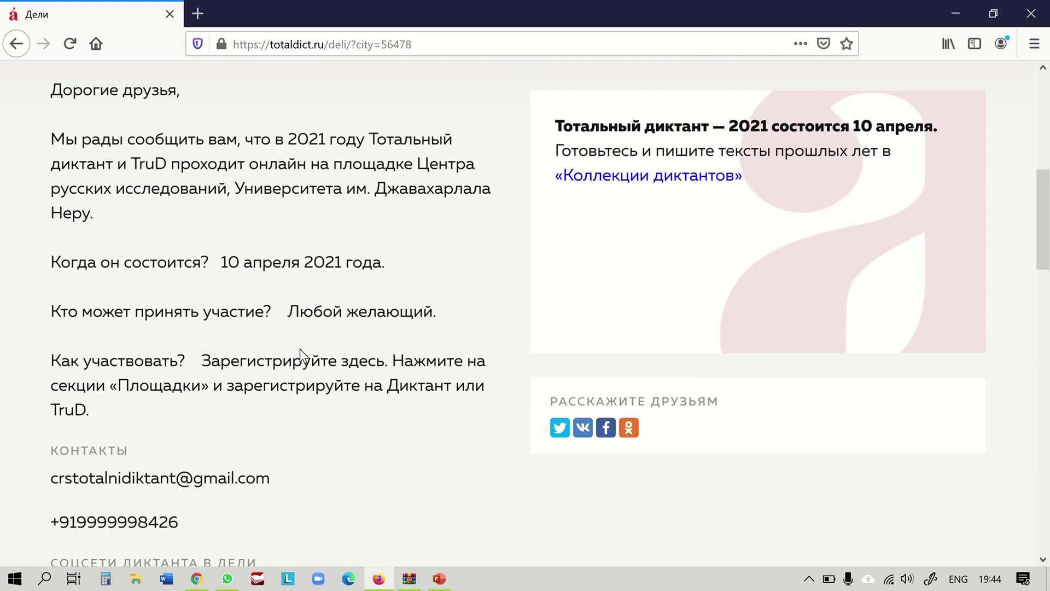
pyautogui.scroll(3, 303, 357)
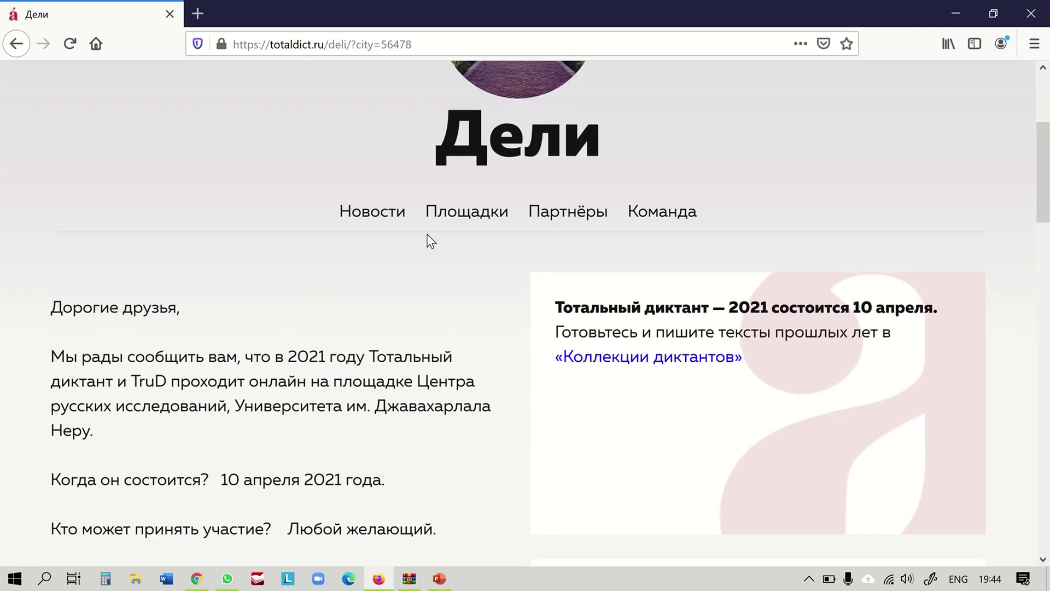
pyautogui.scroll(1, 470, 231)
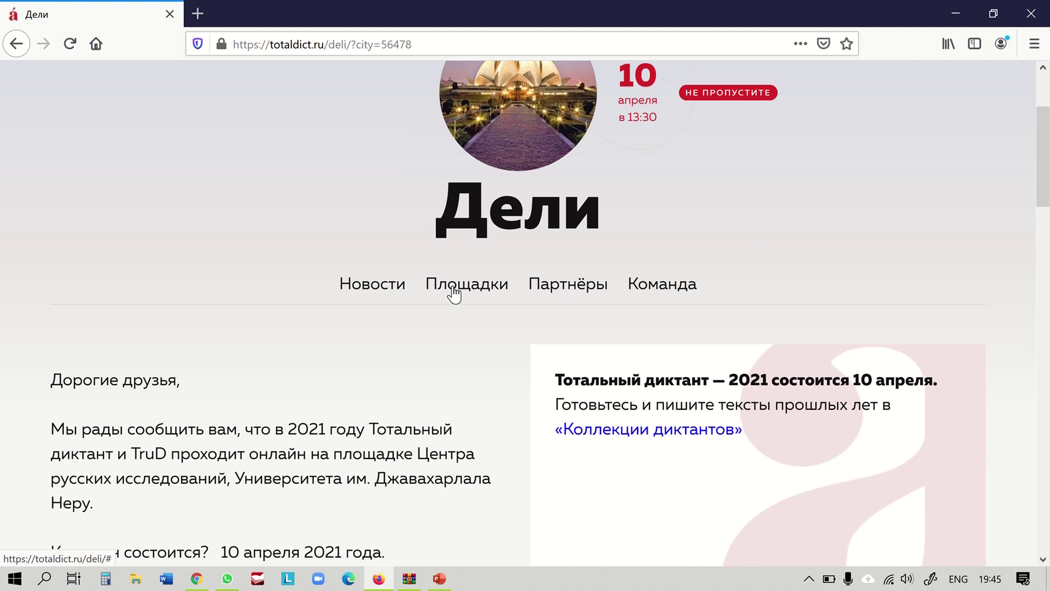
# - Show the list of Delhi dictation venues (Площадки)
pyautogui.click(454, 293)
pyautogui.scroll(-1, 493, 383)
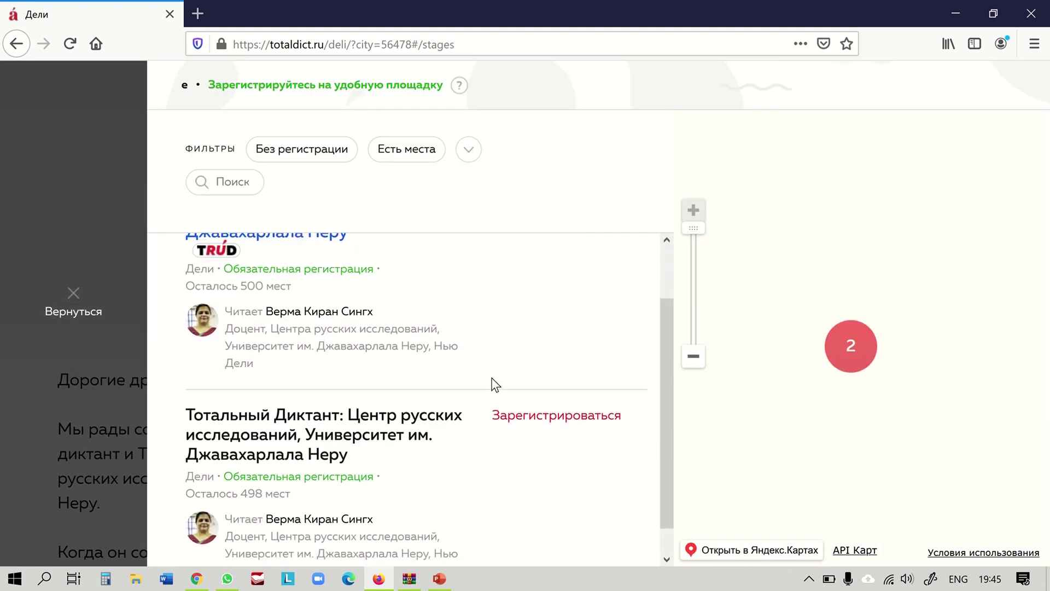
pyautogui.scroll(1, 493, 386)
pyautogui.scroll(-1, 291, 328)
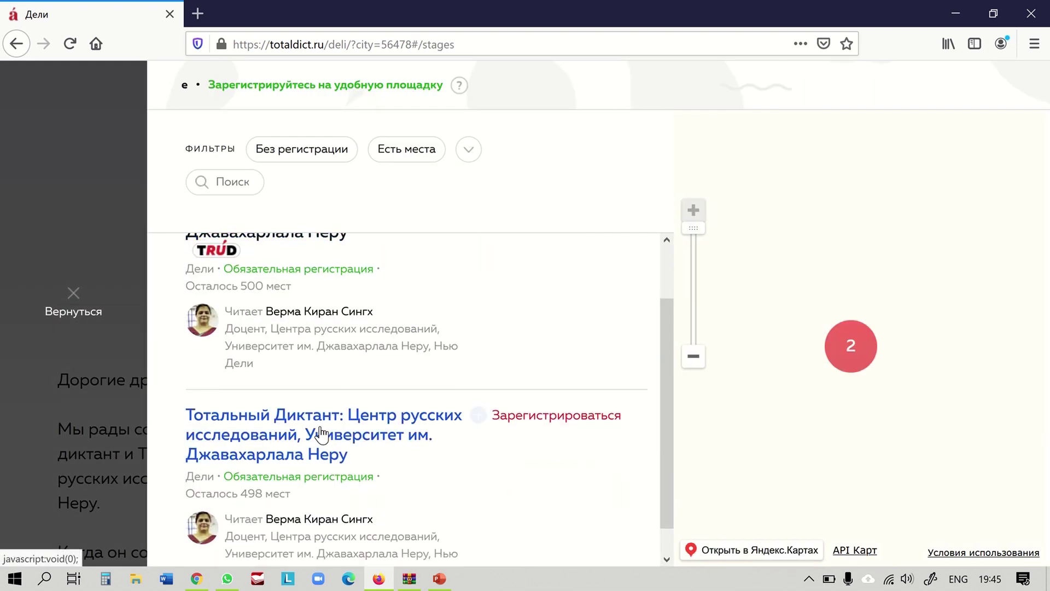
pyautogui.scroll(1, 328, 468)
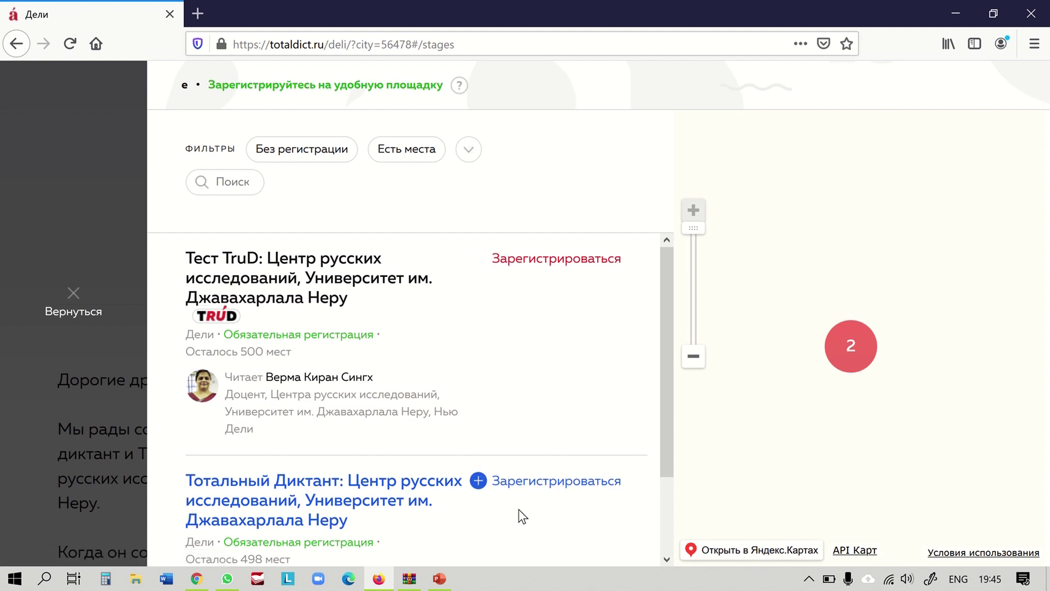
# - Start the Тотальный Диктант venue application with surname, first name and phone from suggestions
pyautogui.click(548, 491)
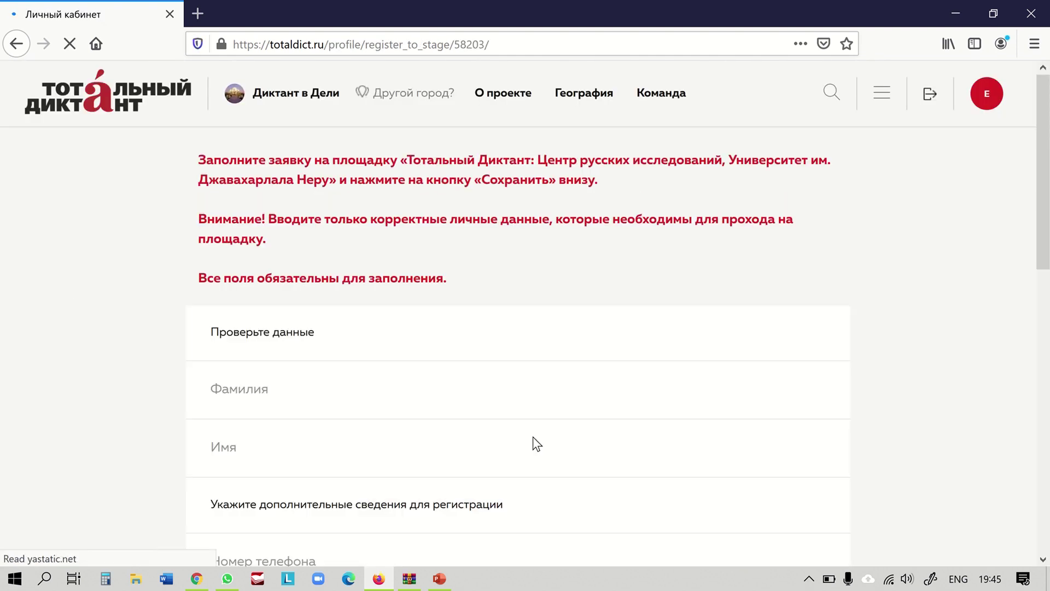
pyautogui.click(278, 382)
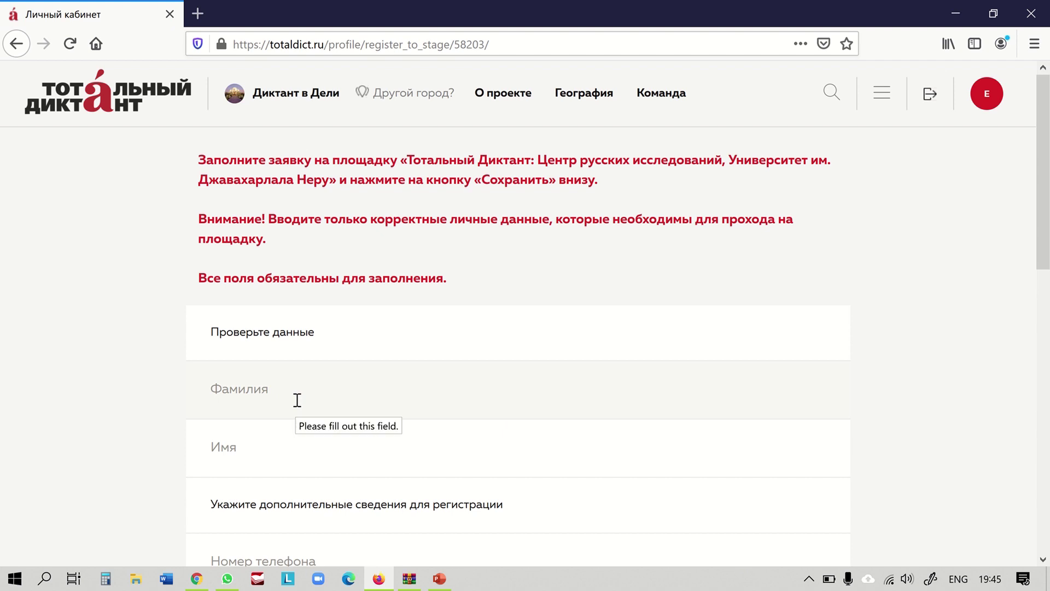
pyautogui.write('Ч')
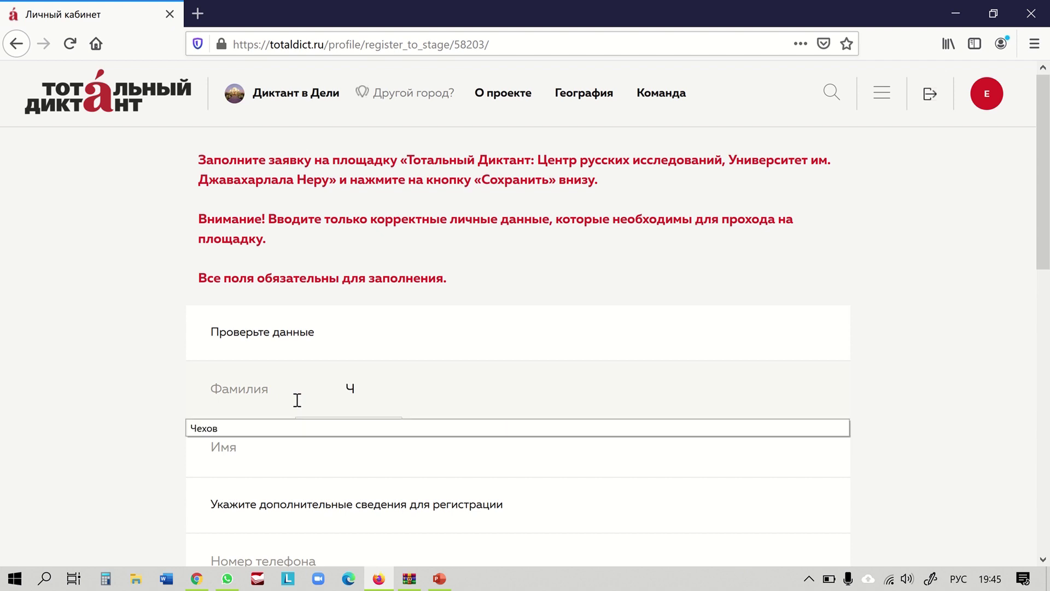
pyautogui.press('BackSpace')
pyautogui.write('Чехов')
pyautogui.press('Tab')
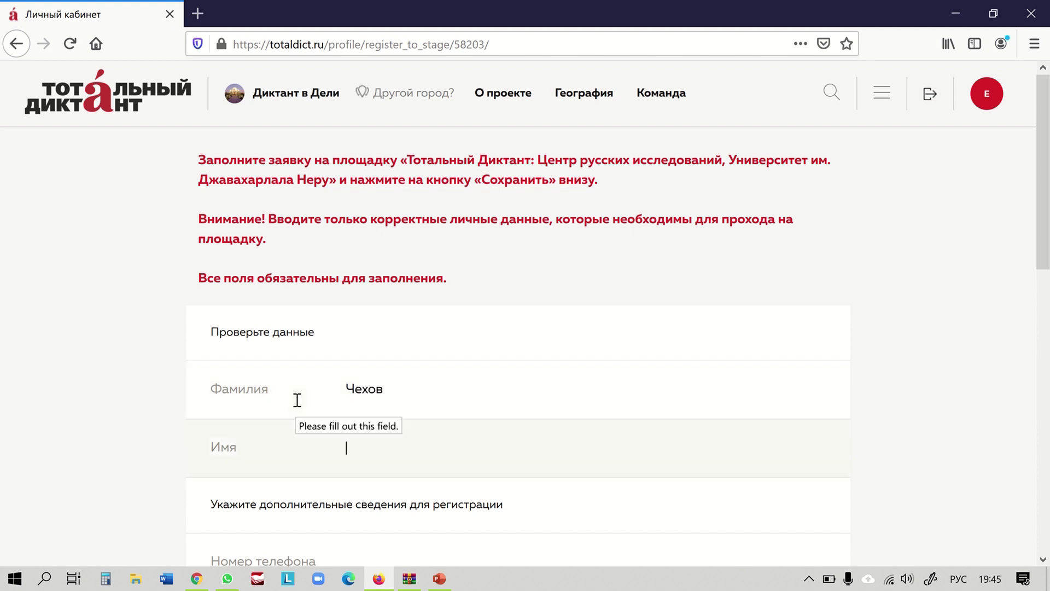
pyautogui.write('Антон')
pyautogui.press('Tab')
pyautogui.scroll(-3, 297, 400)
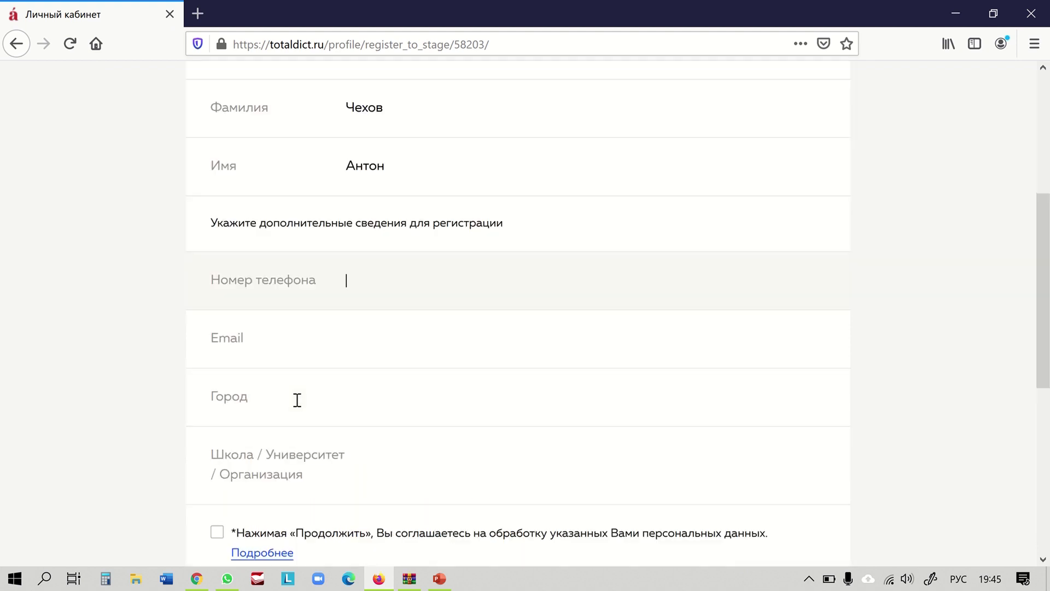
pyautogui.scroll(-3, 297, 402)
pyautogui.scroll(3, 298, 406)
pyautogui.write('99')
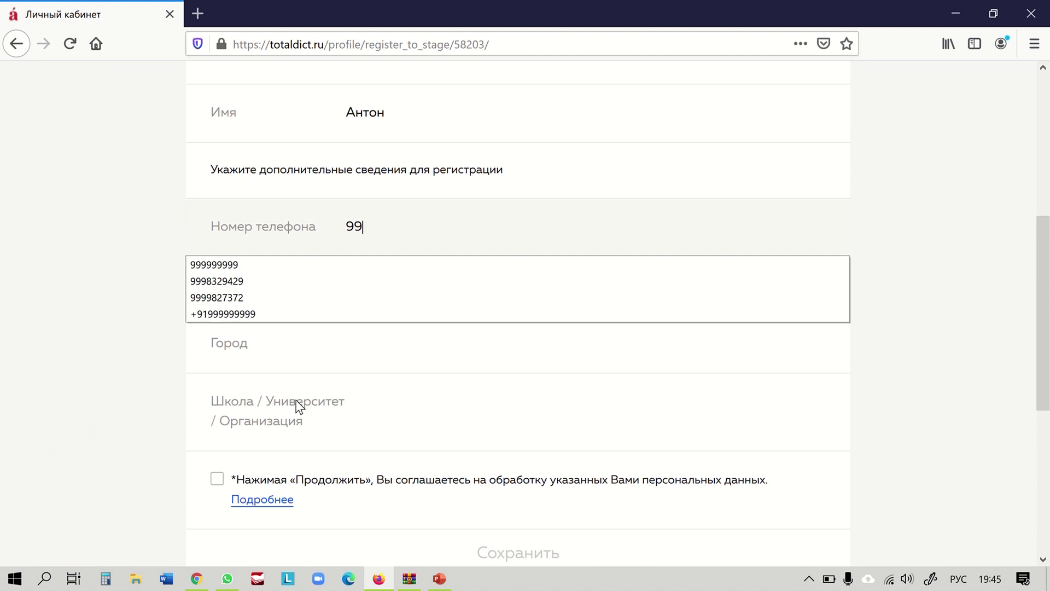
pyautogui.write('99999')
pyautogui.press('Tab')
# - Fill email from saved suggestions, city Мумбай and Мумбайский университет, and agree to data processing
pyautogui.hotkey('alt', 'shift')
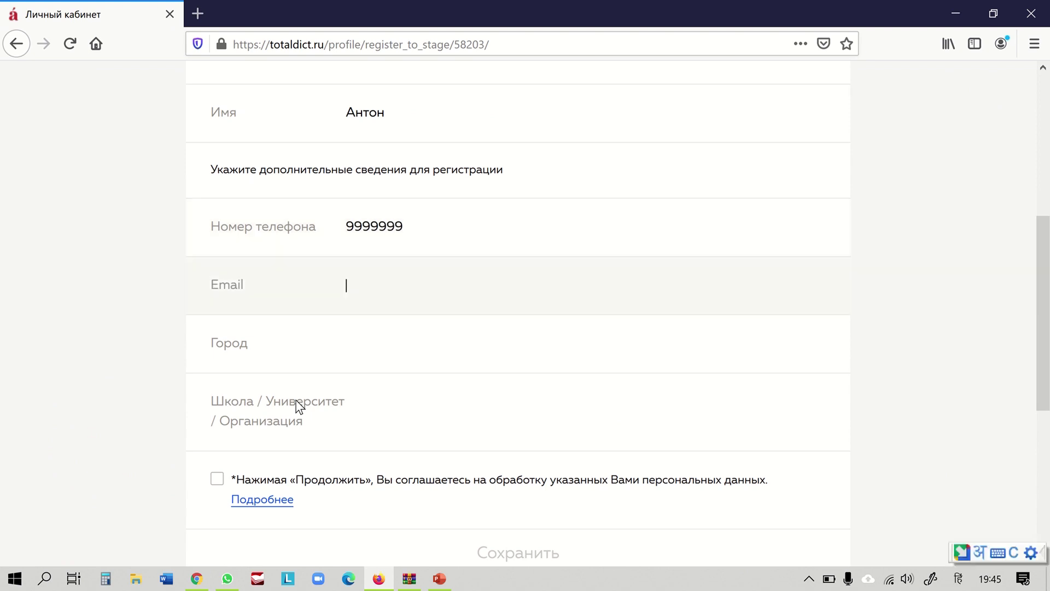
pyautogui.write('exam')
pyautogui.press('Down')
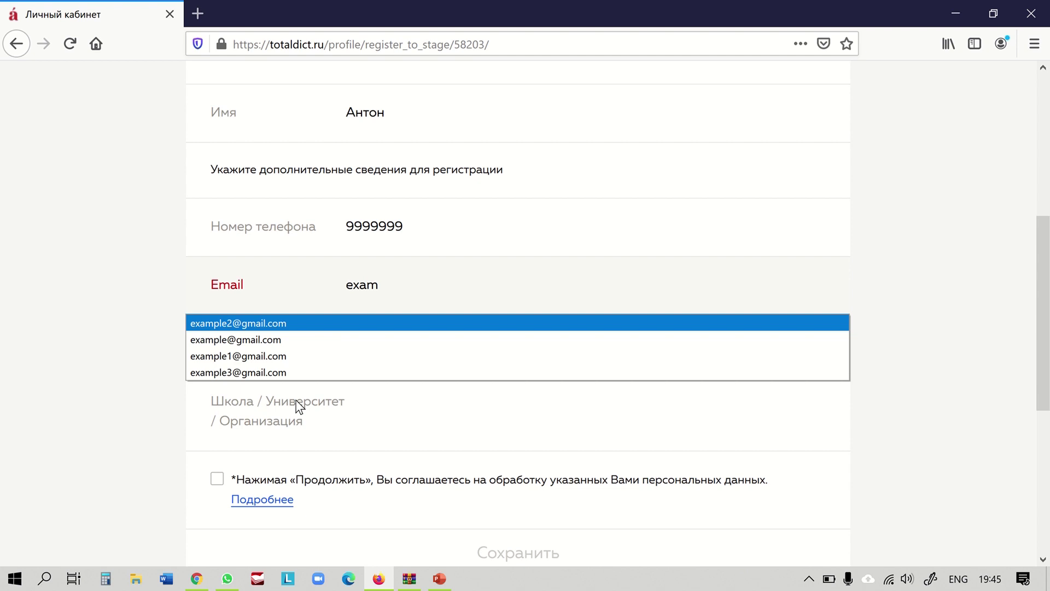
pyautogui.press('Down')
pyautogui.press('Down')
pyautogui.press('Down')
pyautogui.press('Return')
pyautogui.press('Tab')
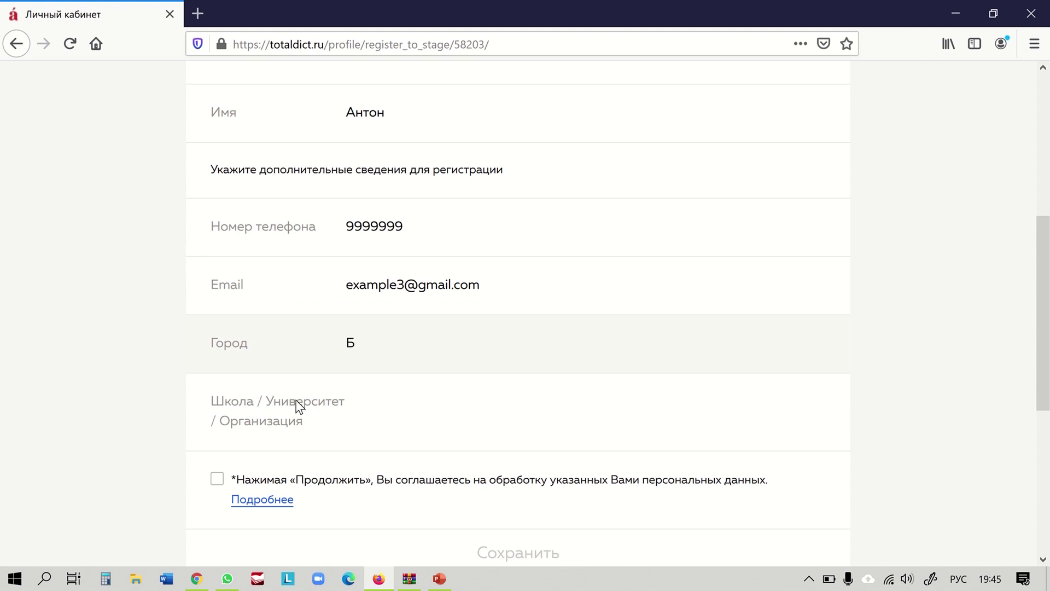
pyautogui.press('BackSpace')
pyautogui.press('BackSpace')
pyautogui.write('Мумба')
pyautogui.write('й')
pyautogui.press('Tab')
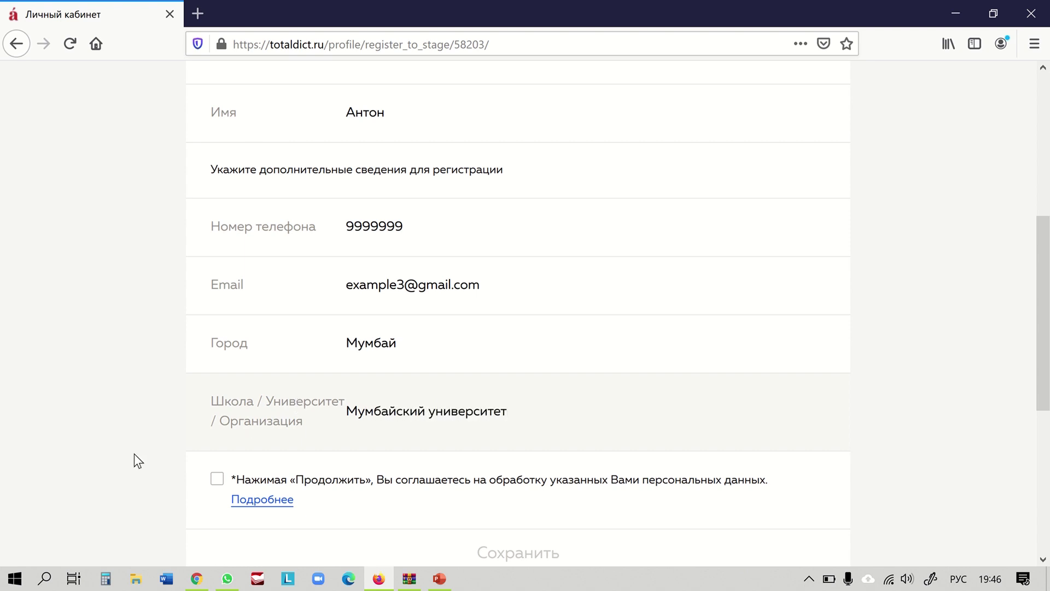
pyautogui.click(217, 479)
pyautogui.scroll(-3, 431, 463)
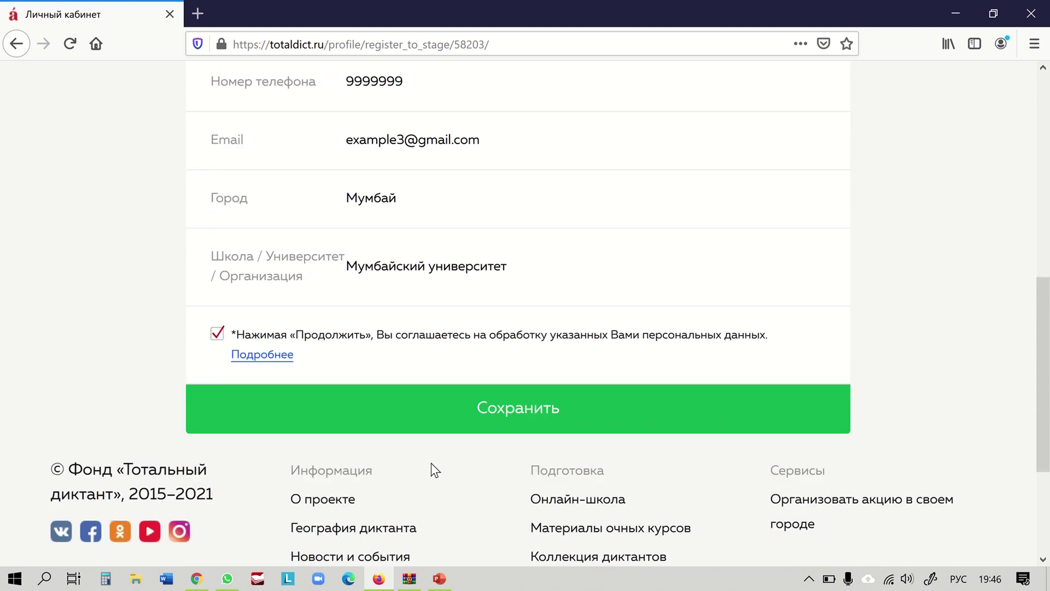
# - Save the venue application and return to the Delhi event's venues list
pyautogui.click(522, 426)
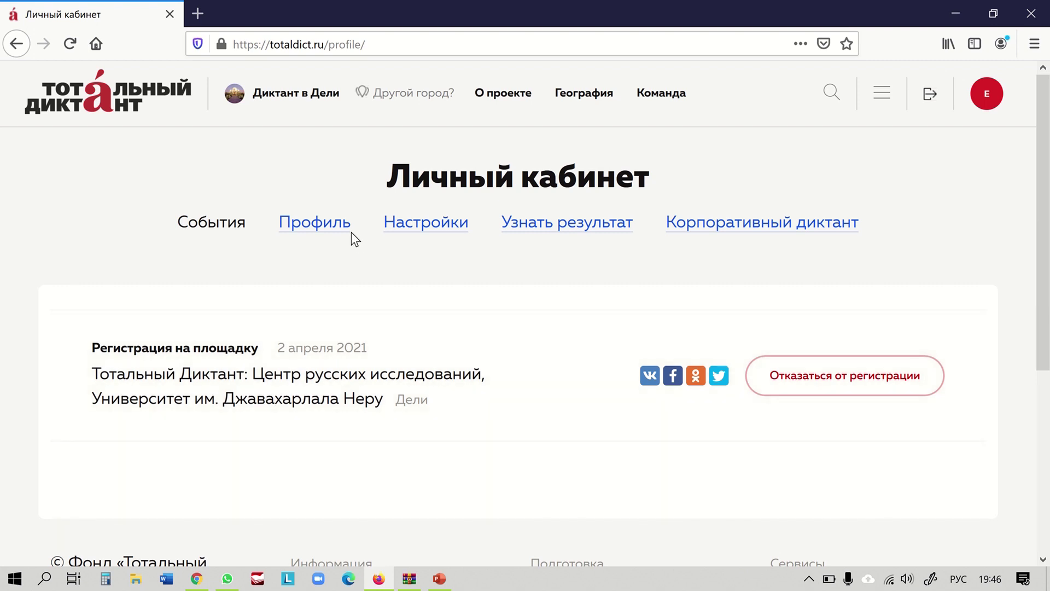
pyautogui.click(318, 98)
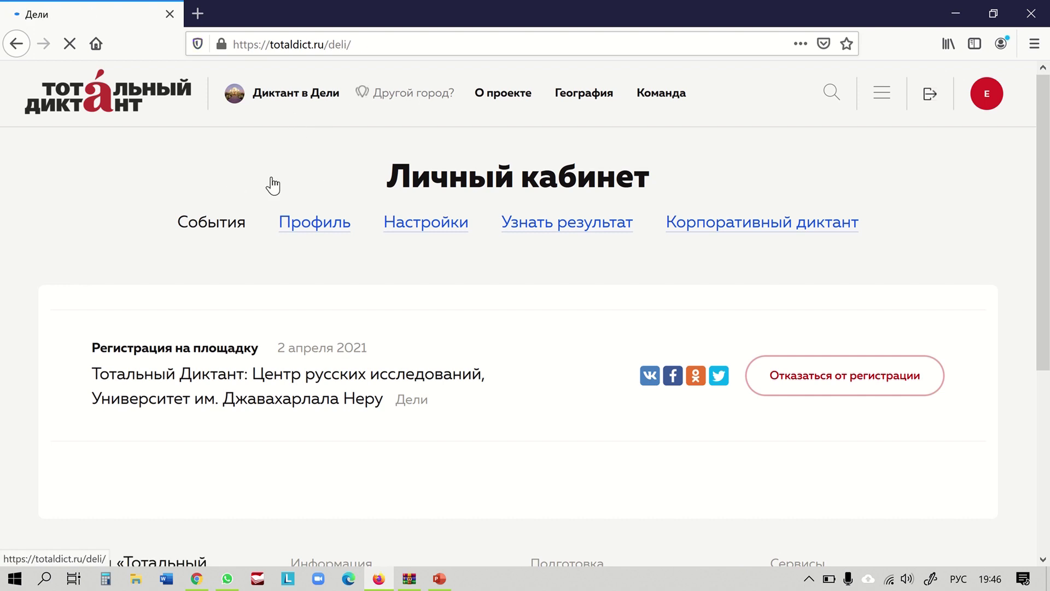
pyautogui.scroll(-2, 395, 397)
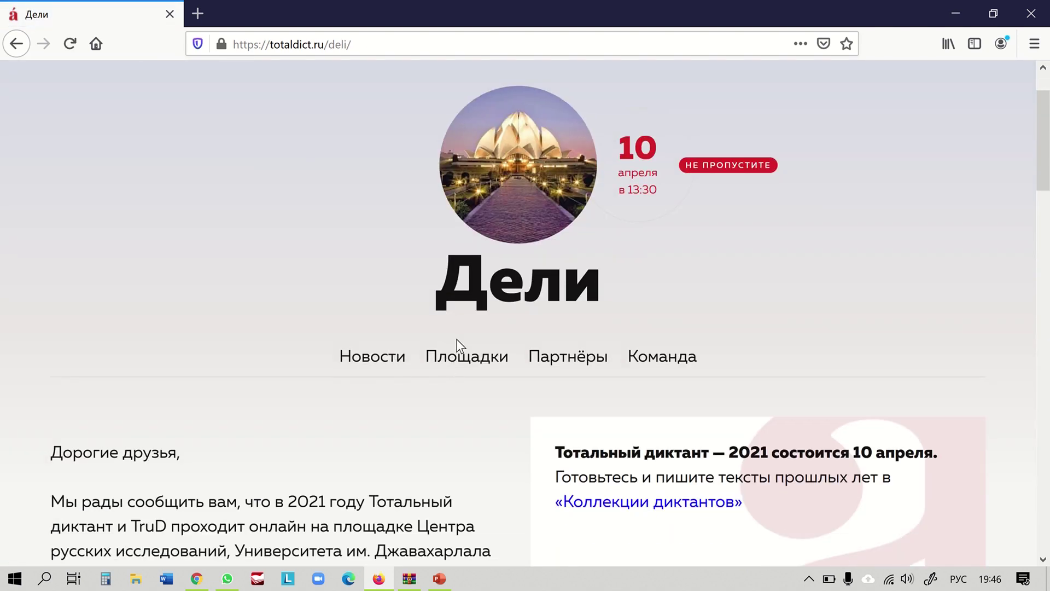
pyautogui.click(469, 362)
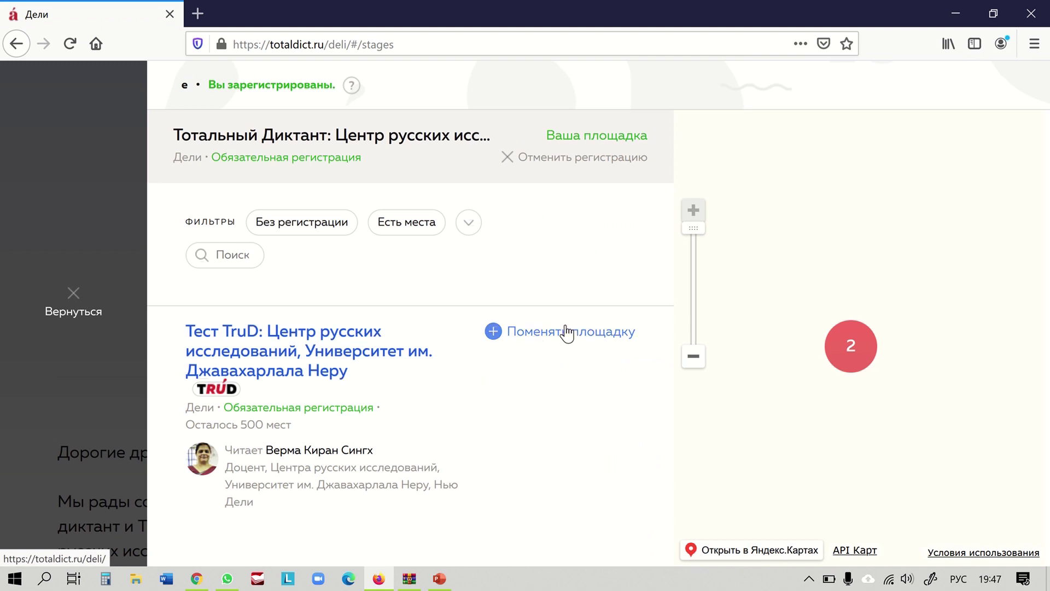
# - Switch the registration to the Тест TruD venue, confirming loss of the old place
pyautogui.click(565, 337)
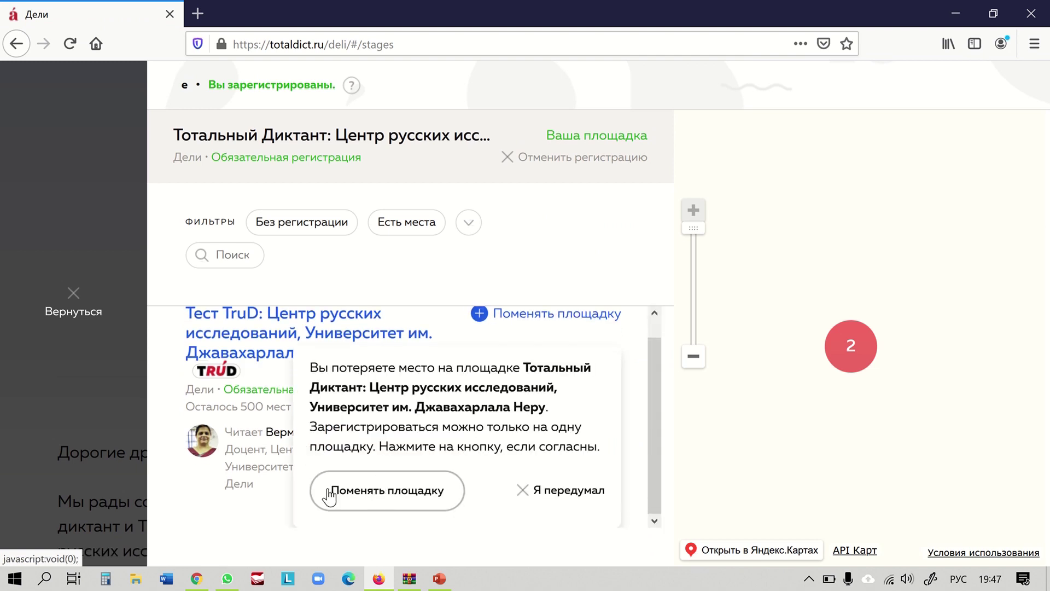
pyautogui.click(414, 503)
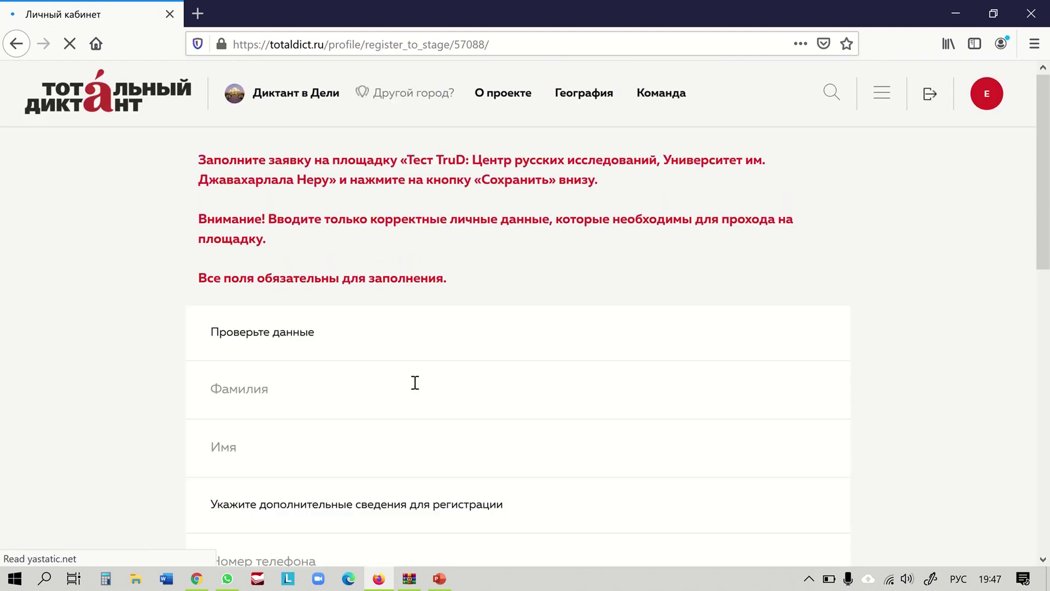
pyautogui.scroll(-2, 293, 347)
# - Fill surname and first name from saved suggestions and save the Тест TruD application
pyautogui.click(291, 331)
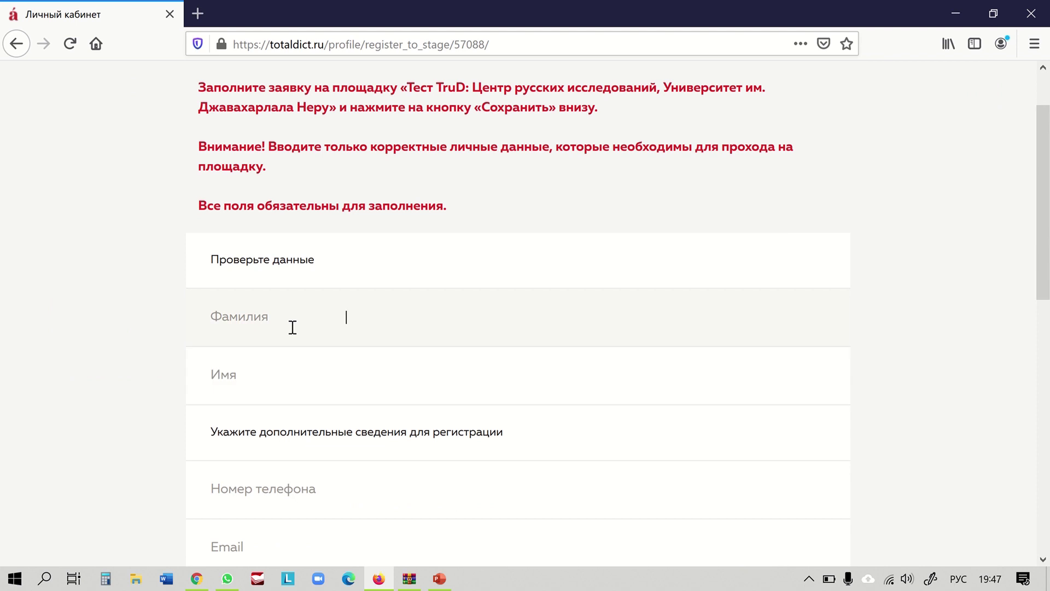
pyautogui.click(279, 355)
pyautogui.click(301, 379)
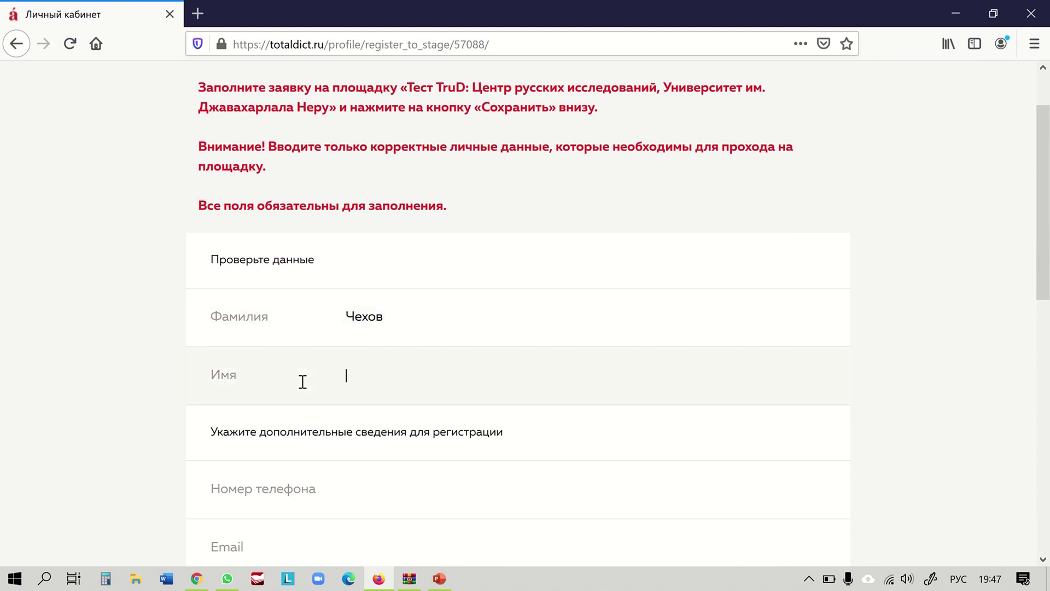
pyautogui.click(332, 414)
pyautogui.scroll(-5, 428, 456)
pyautogui.click(458, 471)
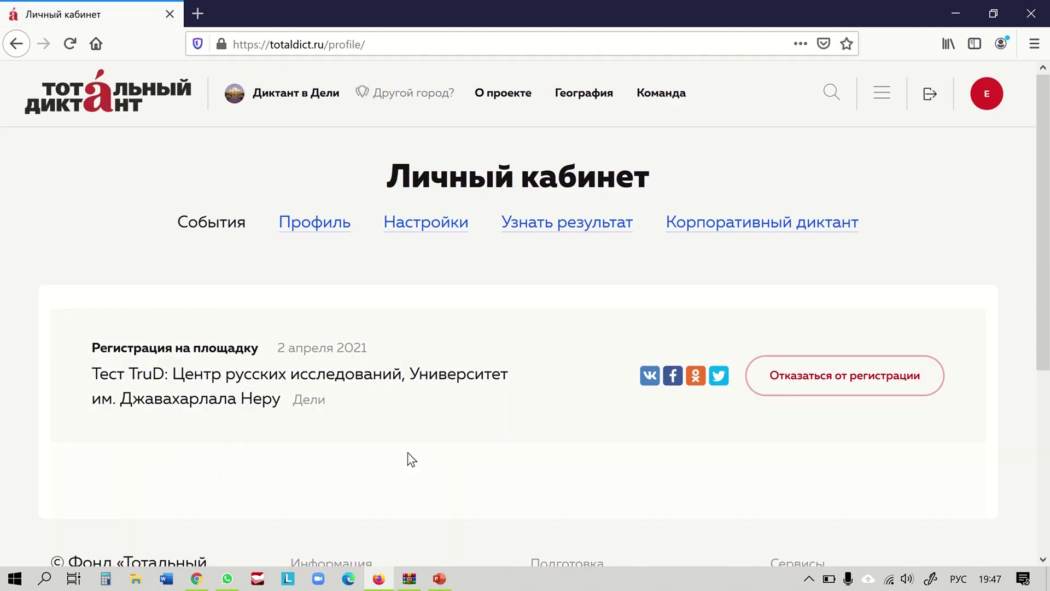
# - From the home page, download the Пишем дома dictation blank PDF
pyautogui.click(193, 366)
pyautogui.click(88, 105)
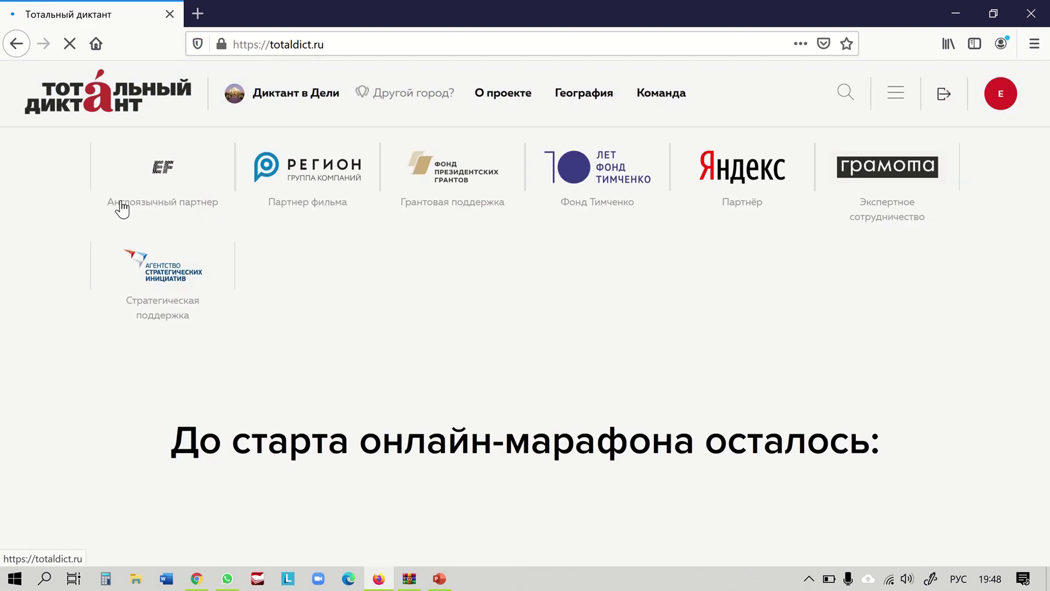
pyautogui.scroll(-3, 188, 218)
pyautogui.scroll(-4, 214, 247)
pyautogui.scroll(-4, 243, 289)
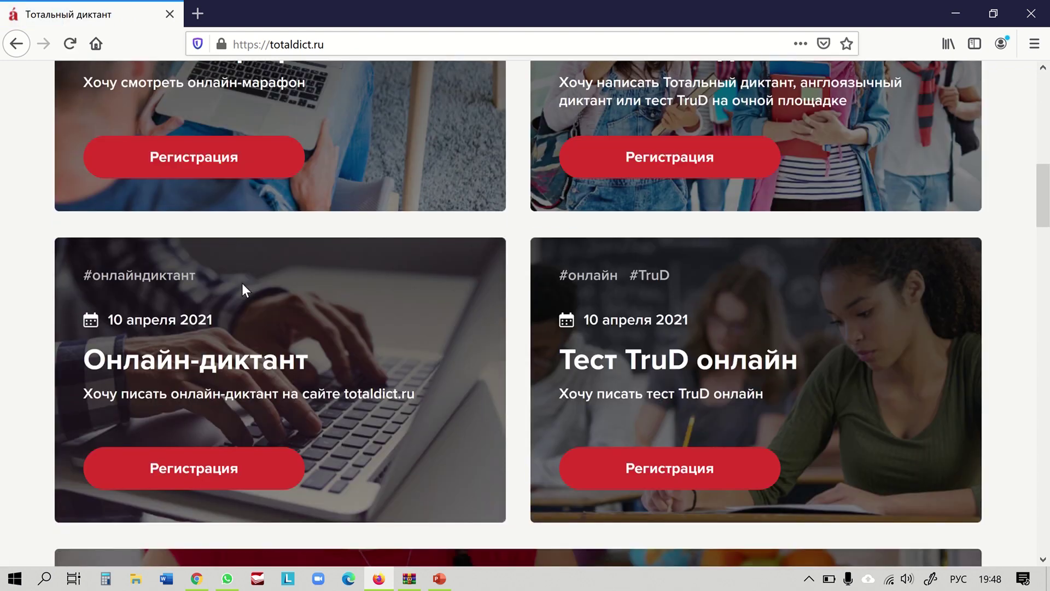
pyautogui.scroll(-4, 242, 283)
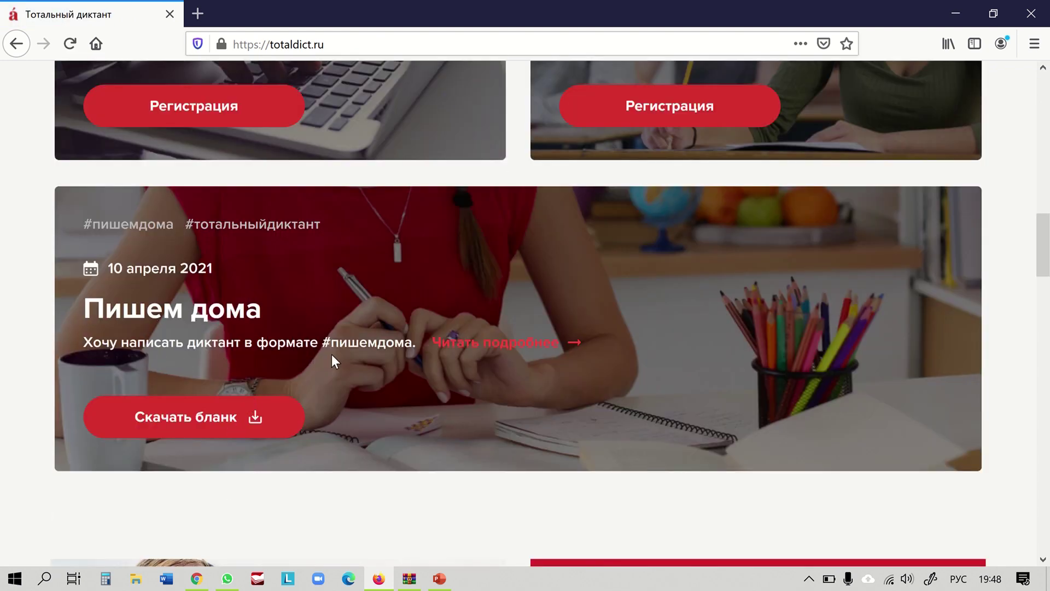
pyautogui.click(197, 425)
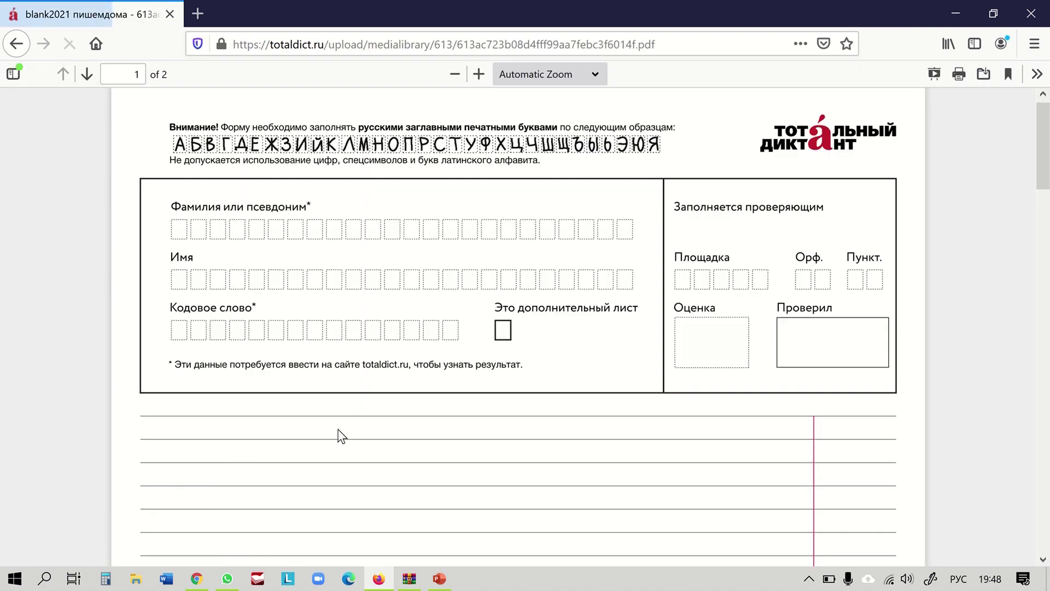
pyautogui.scroll(-5, 438, 311)
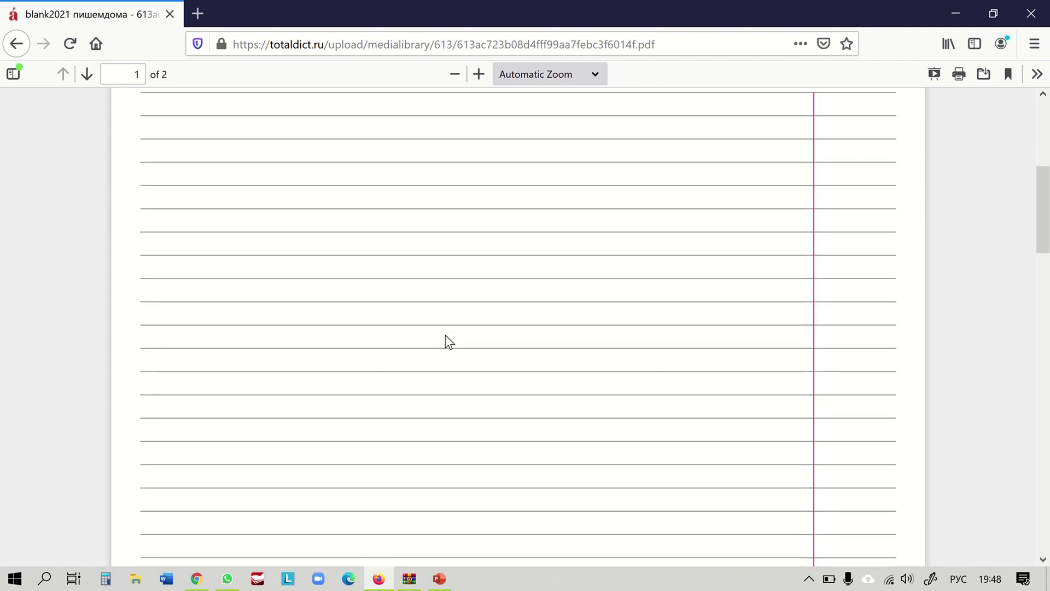
pyautogui.scroll(-4, 445, 342)
pyautogui.scroll(-3, 449, 345)
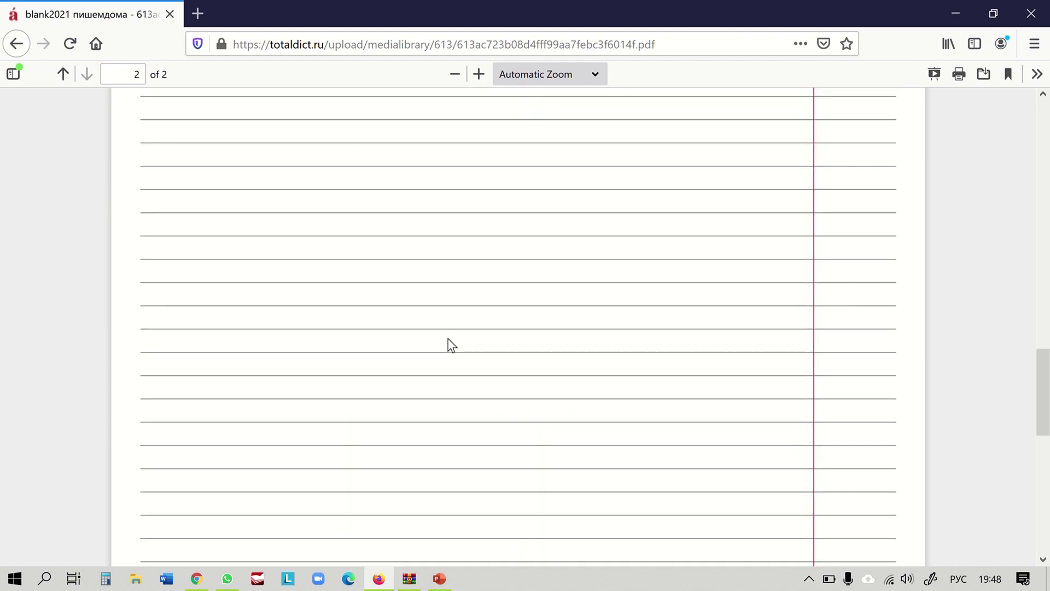
pyautogui.scroll(3, 452, 361)
pyautogui.scroll(5, 454, 382)
pyautogui.scroll(2, 454, 383)
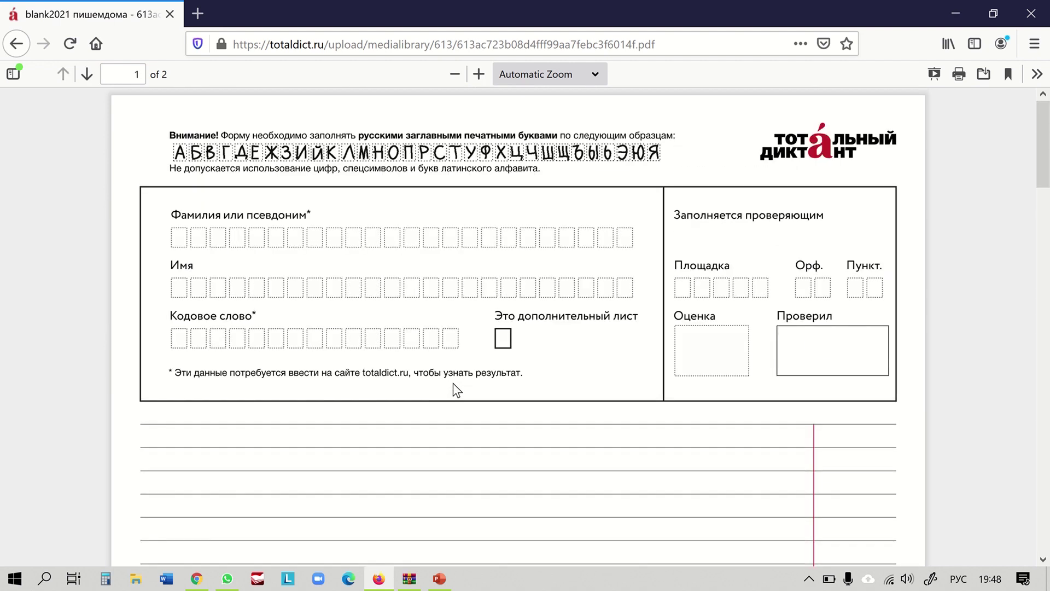